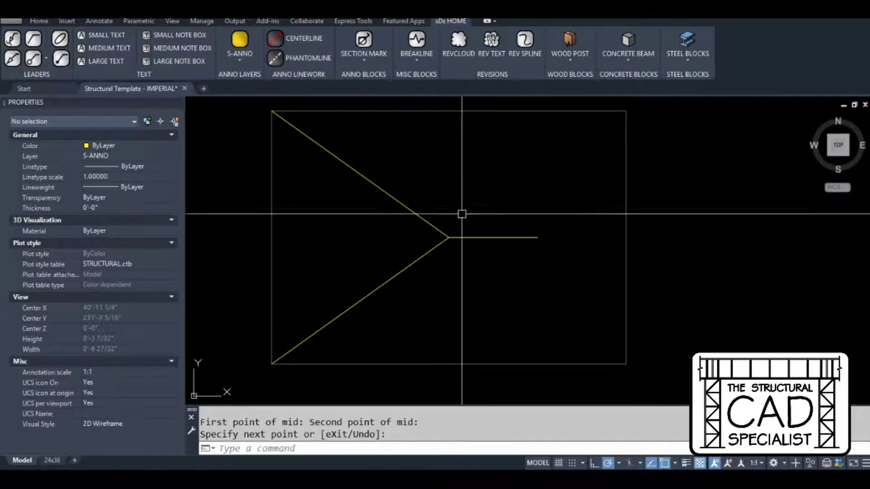
# Finish the current line and erase the three yellow lines inside the rectangle
pyautogui.press('Return')
pyautogui.click(461, 214)
pyautogui.click(422, 258)
pyautogui.write('e')
pyautogui.press('Return')
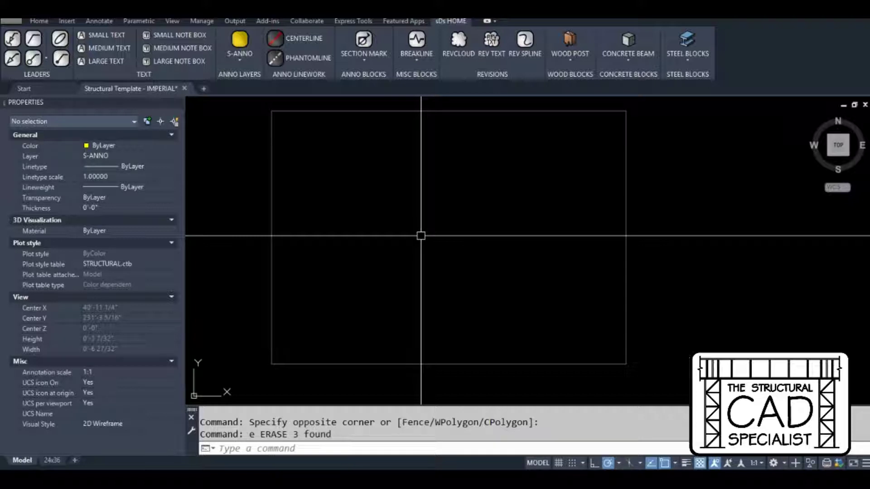
# Draw a line from the rectangle's lower-left corner to its center, using Mid Between 2 Points on the lower-left and upper-right corners
pyautogui.write('l')
pyautogui.press('Return')
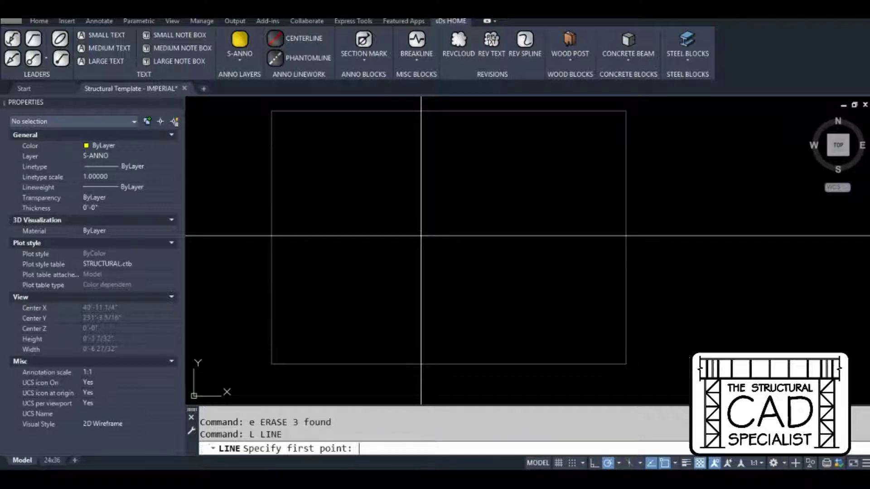
pyautogui.click(271, 363)
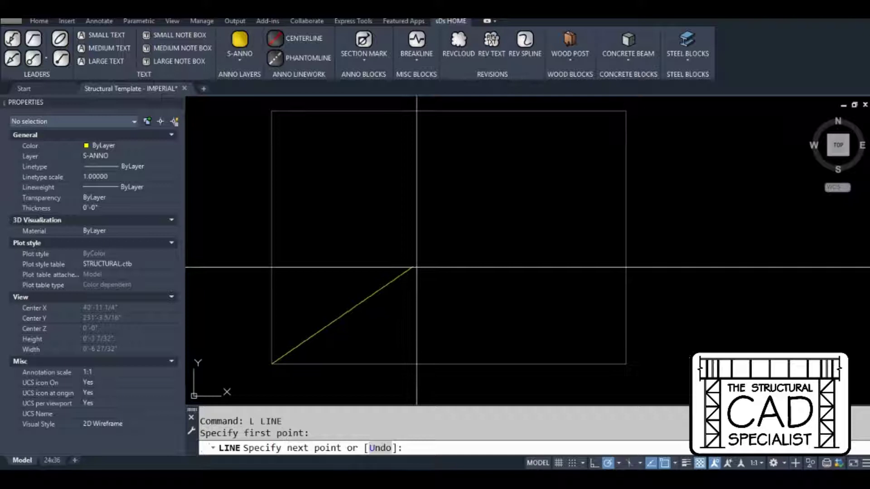
pyautogui.rightClick(424, 186)
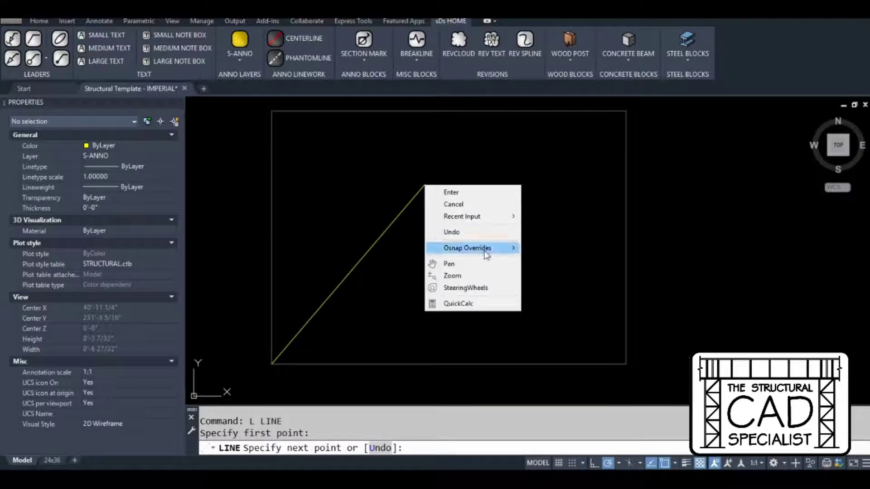
pyautogui.moveTo(487, 251)
pyautogui.click(561, 251)
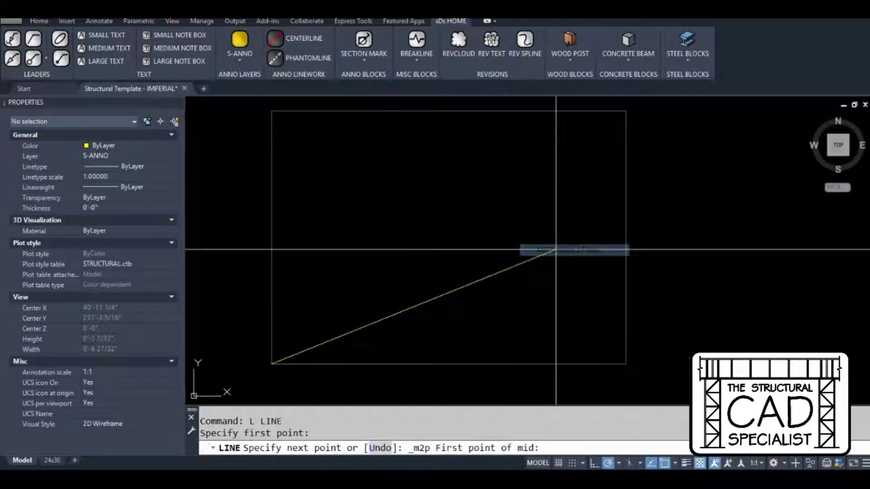
pyautogui.click(272, 364)
pyautogui.click(626, 110)
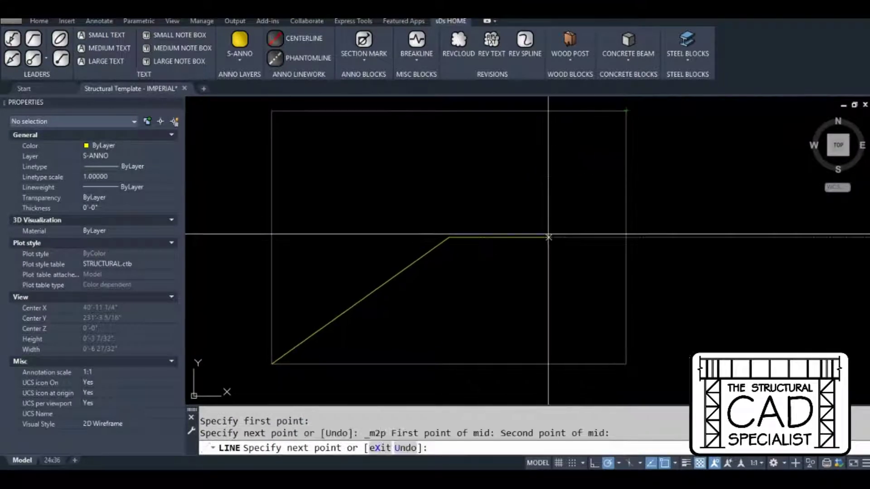
pyautogui.press('Return')
# Draw a line from the rectangle's upper-left corner to the Mid Between 2 Points of the rectangle's center and that corner
pyautogui.press('Return')
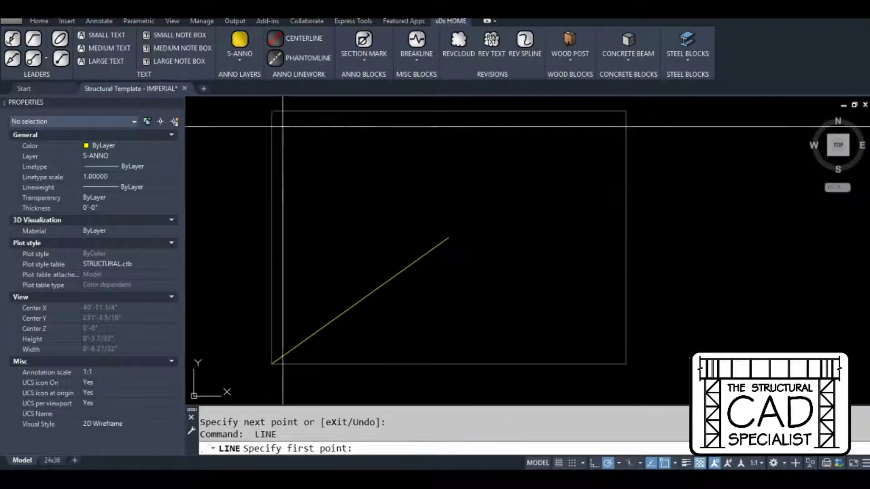
pyautogui.click(271, 111)
pyautogui.rightClick(407, 146)
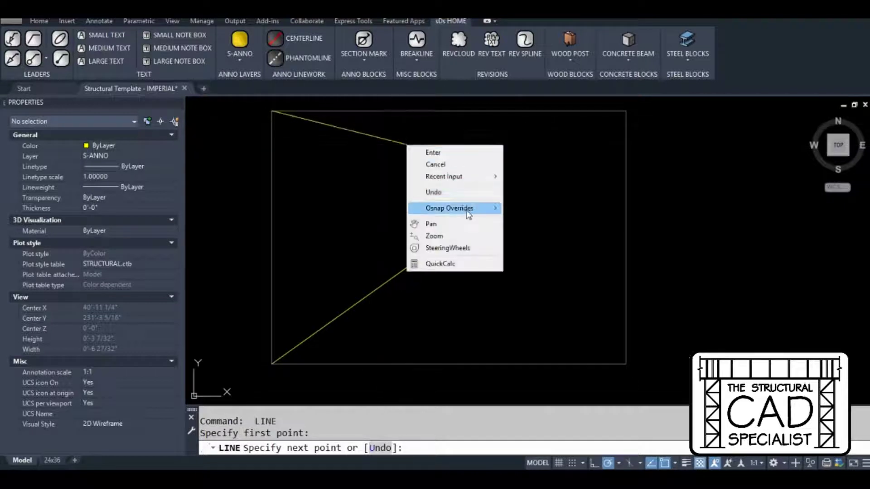
pyautogui.moveTo(471, 208)
pyautogui.click(572, 233)
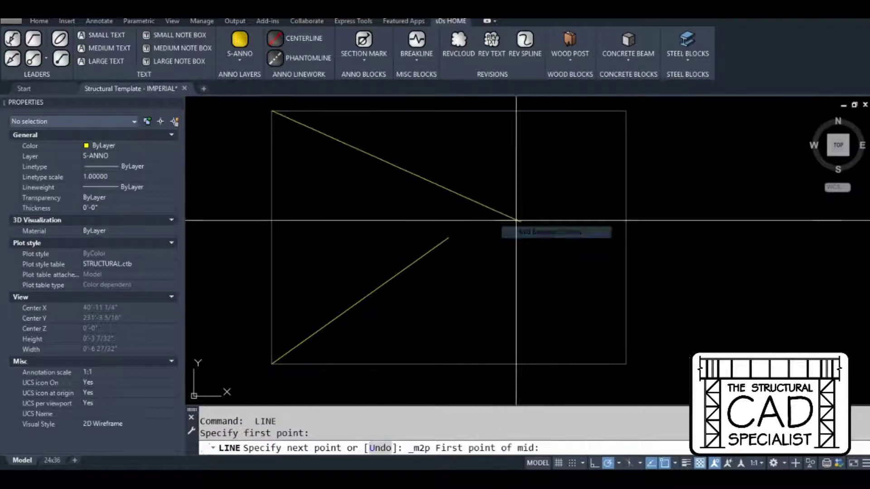
pyautogui.click(449, 237)
pyautogui.click(272, 111)
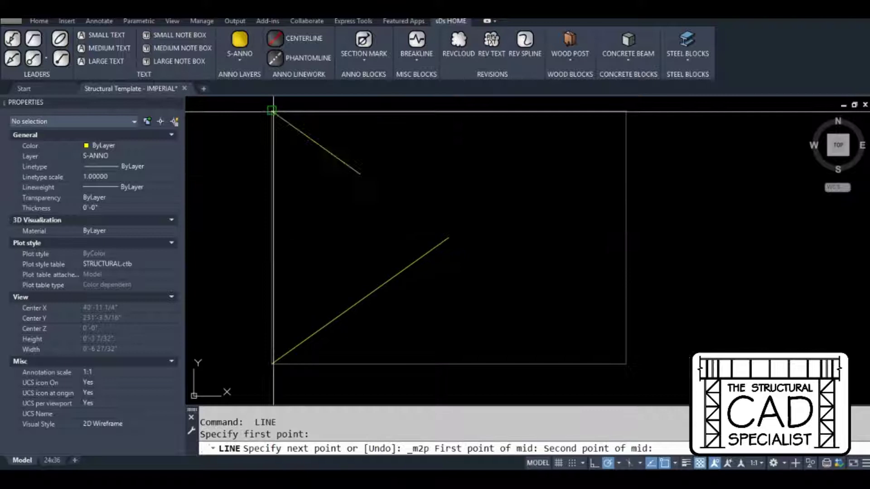
pyautogui.press('Return')
# Draw a line from the rectangle's center to the Mid Between 2 Points of the center and the lower-right corner
pyautogui.press('Return')
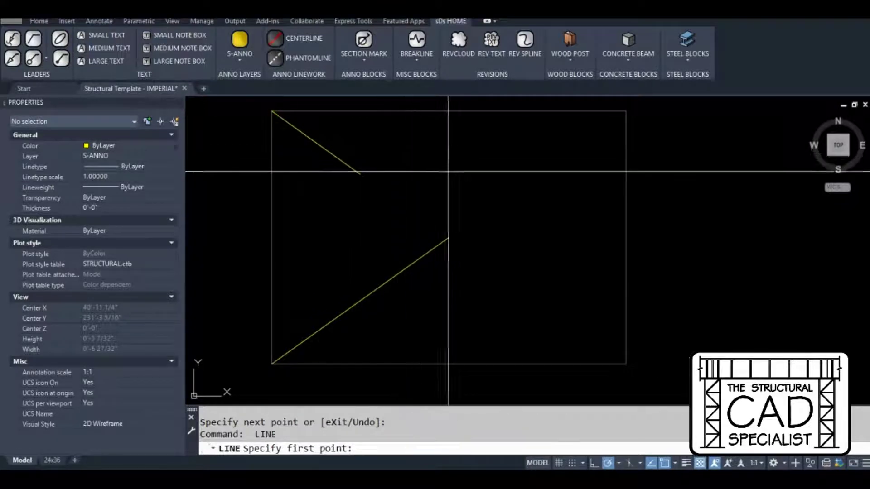
pyautogui.moveTo(449, 179); pyautogui.dragTo(433, 196, button='middle')
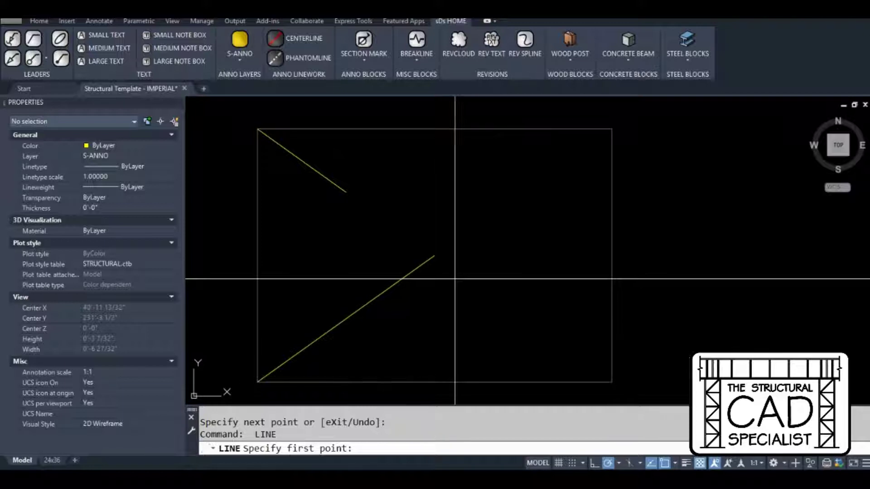
pyautogui.click(435, 256)
pyautogui.rightClick(494, 206)
pyautogui.moveTo(546, 267)
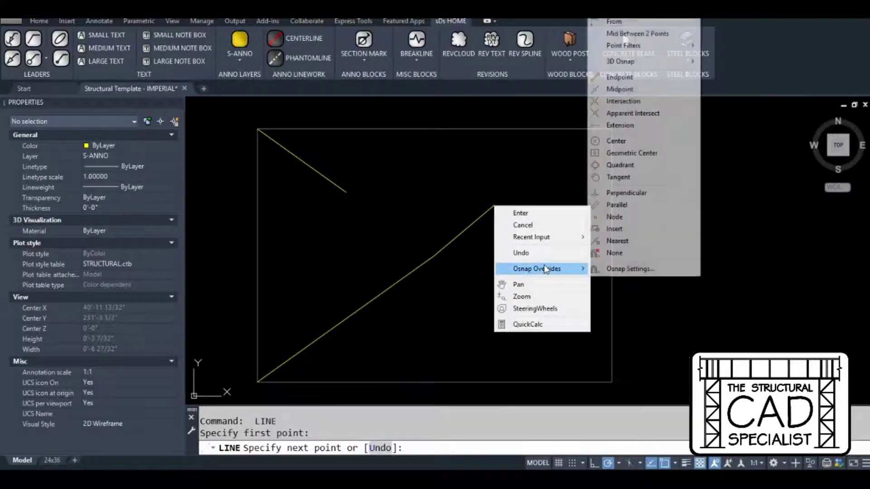
pyautogui.click(634, 34)
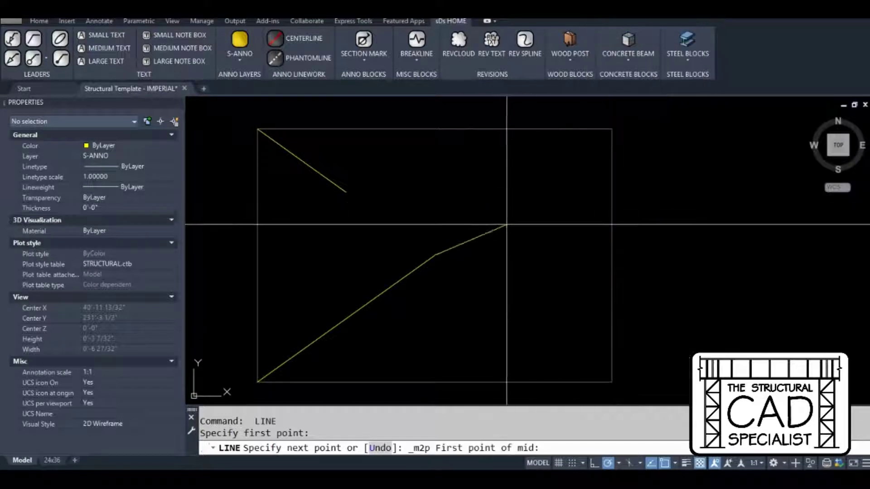
pyautogui.click(443, 247)
pyautogui.click(601, 362)
pyautogui.press('Return')
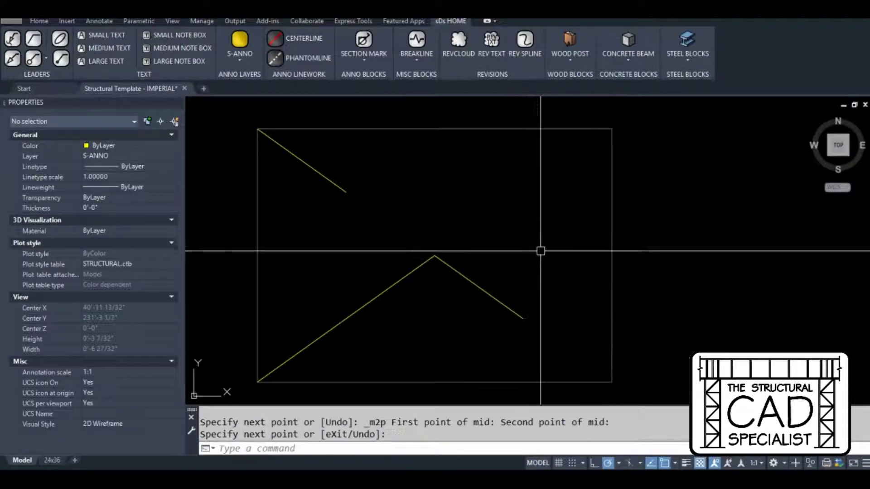
# Erase the three diagonal lines inside the rectangle, keeping the rectangle itself
pyautogui.scroll(-5, 561, 254)
pyautogui.scroll(2, 570, 225)
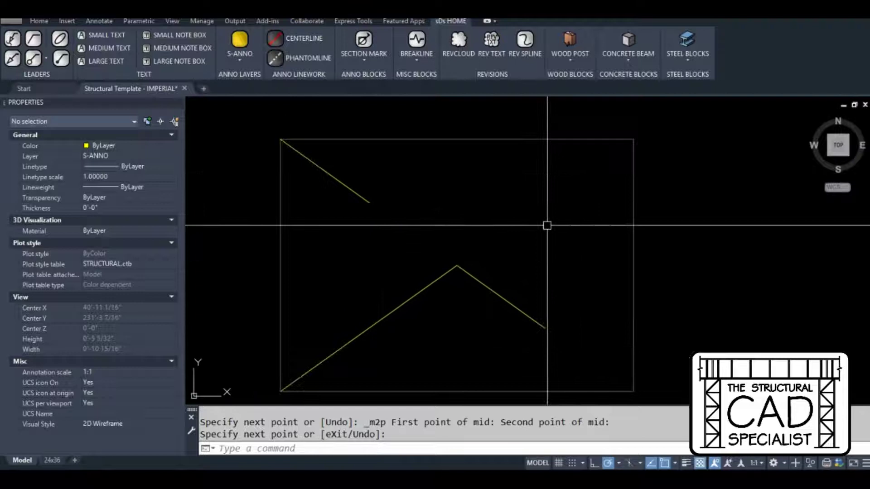
pyautogui.click(495, 188)
pyautogui.click(361, 313)
pyautogui.write('e')
pyautogui.press('Return')
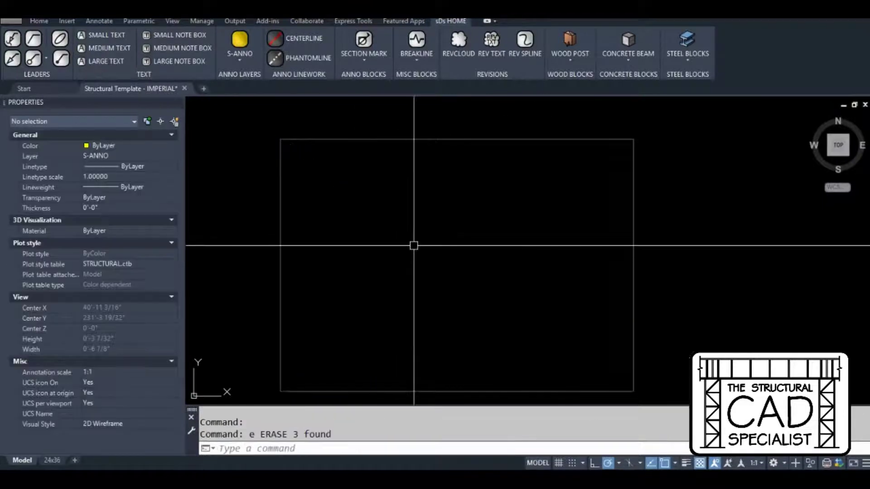
# Open the CUI editor and create a new command in the command list
pyautogui.write('cui')
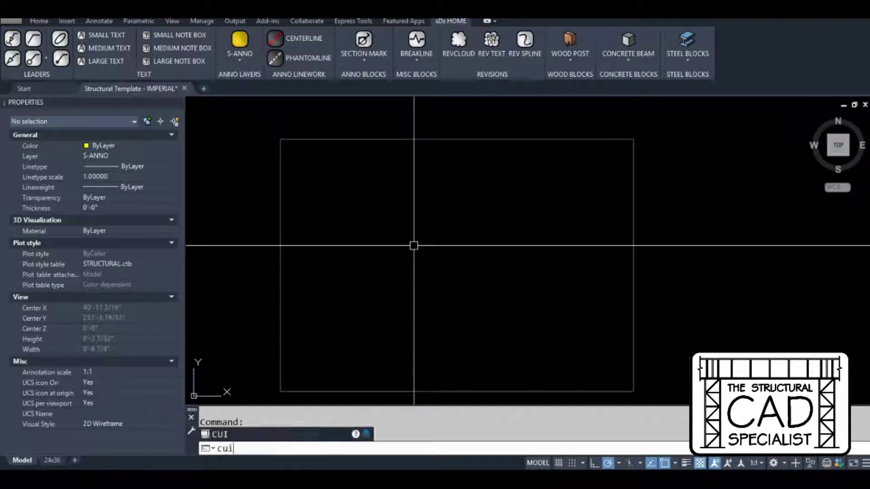
pyautogui.press('Return')
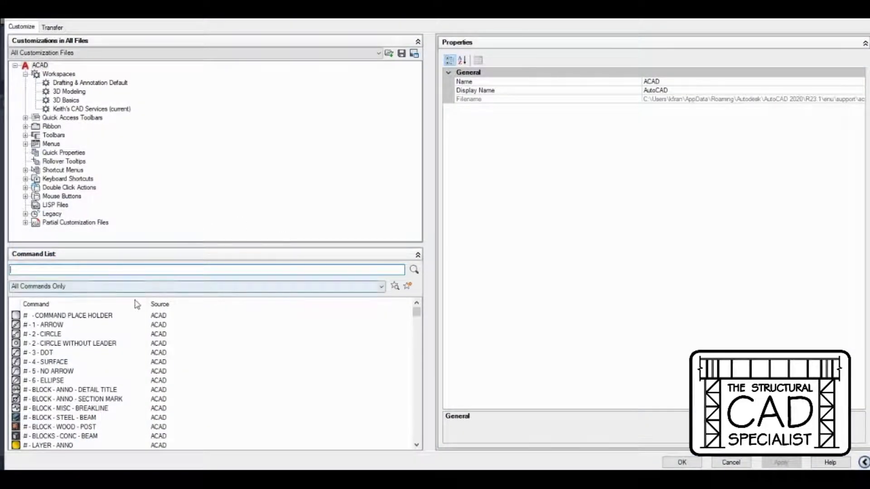
pyautogui.click(408, 287)
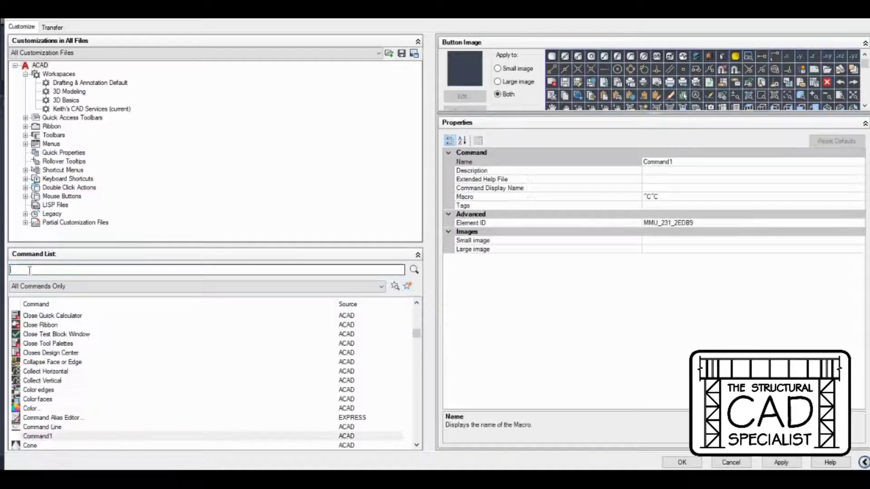
# Search the command list for COMMAND to find Command1, rename it "# - M2P", and clear the search
pyautogui.click(28, 269)
pyautogui.write('COMMAND')
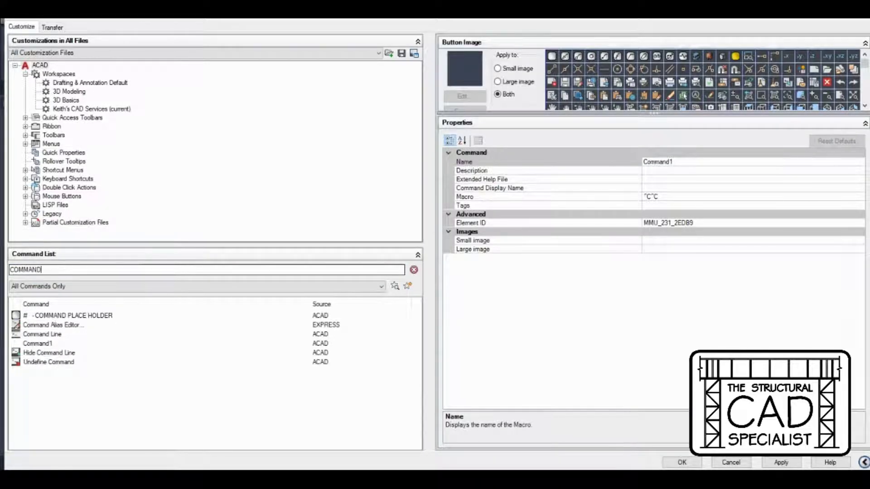
pyautogui.click(32, 344)
pyautogui.click(58, 344)
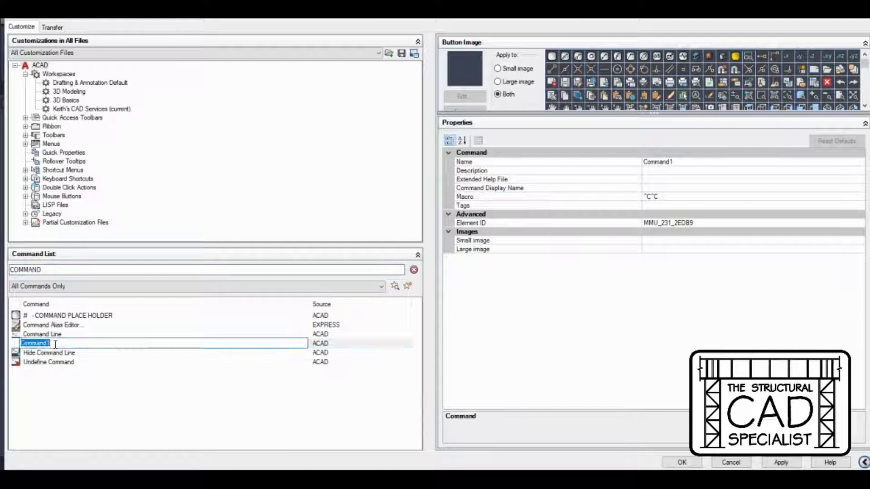
pyautogui.write('# - M2P')
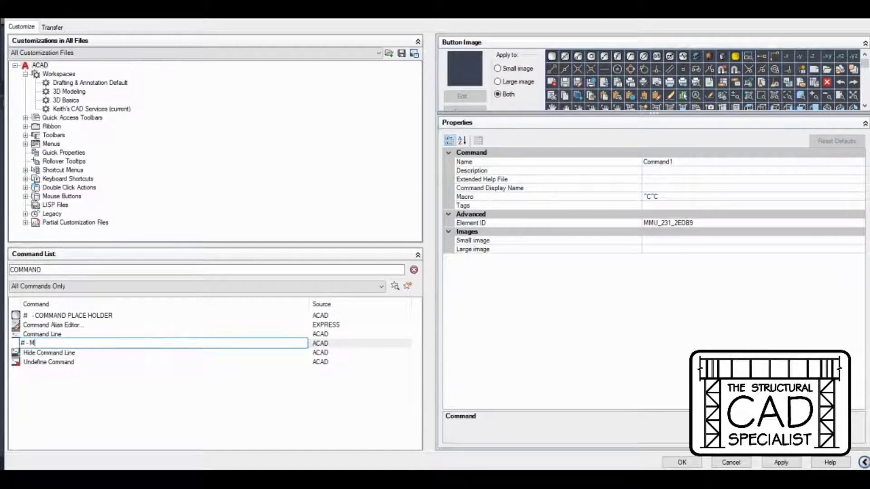
pyautogui.click(56, 325)
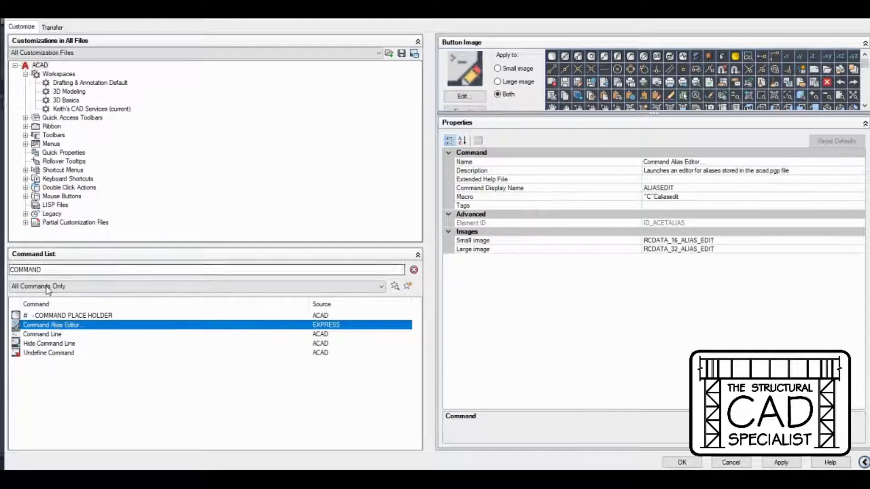
pyautogui.doubleClick(45, 270)
pyautogui.press('BackSpace')
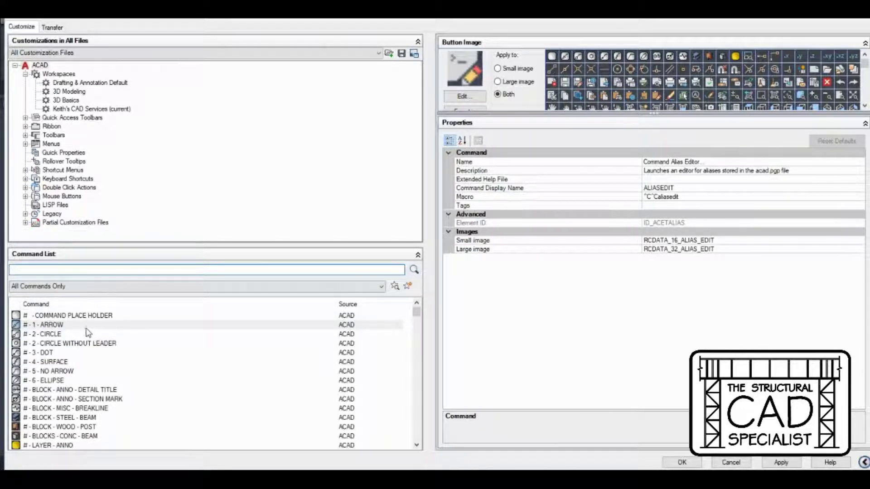
pyautogui.click(87, 316)
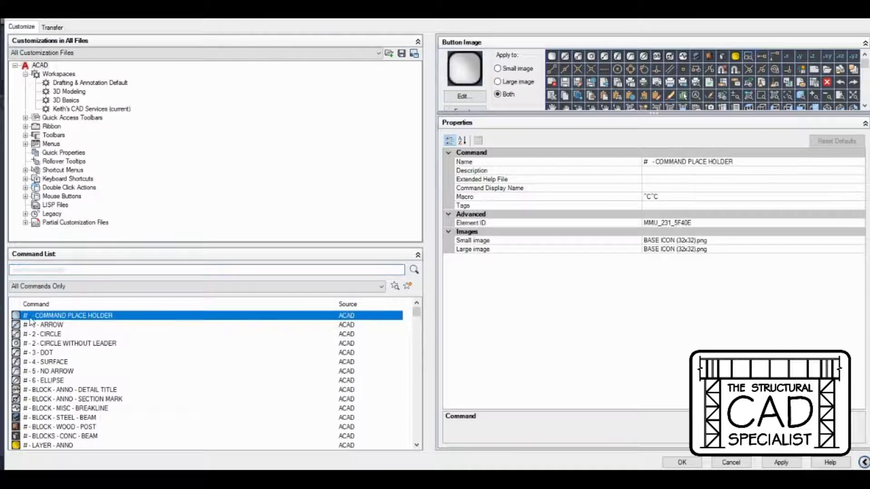
pyautogui.rightClick(62, 319)
pyautogui.press('Escape')
pyautogui.press('Delete')
# Replace the macro of the "# - M2P" command with "M2P;" and apply the change
pyautogui.scroll(-2, 90, 327)
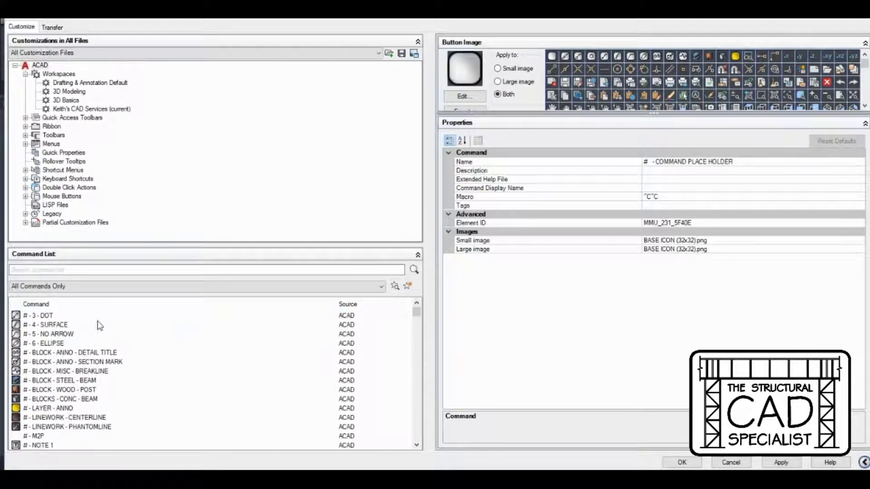
pyautogui.click(41, 419)
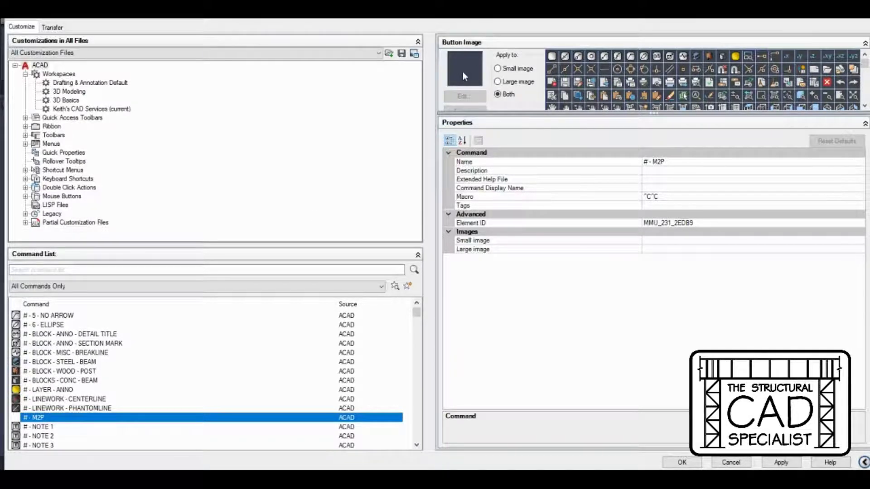
pyautogui.click(671, 197)
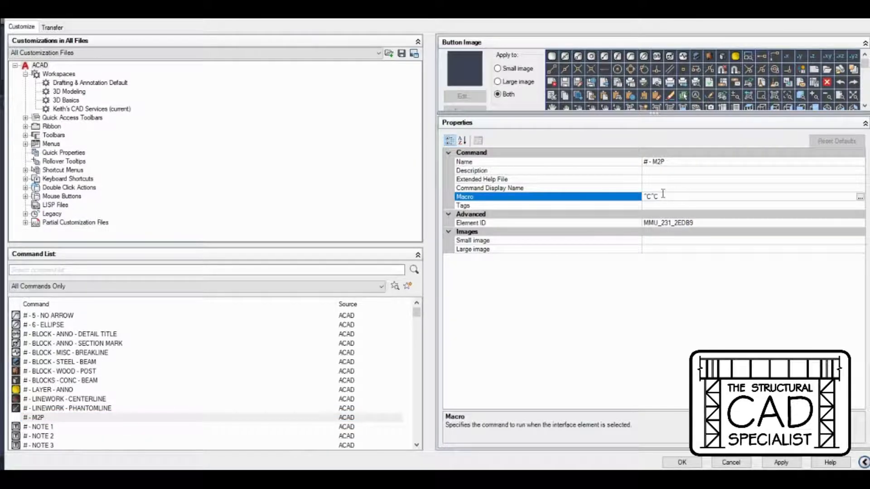
pyautogui.moveTo(661, 195); pyautogui.dragTo(640, 193)
pyautogui.write('M')
pyautogui.write('2P:')
pyautogui.click(797, 464)
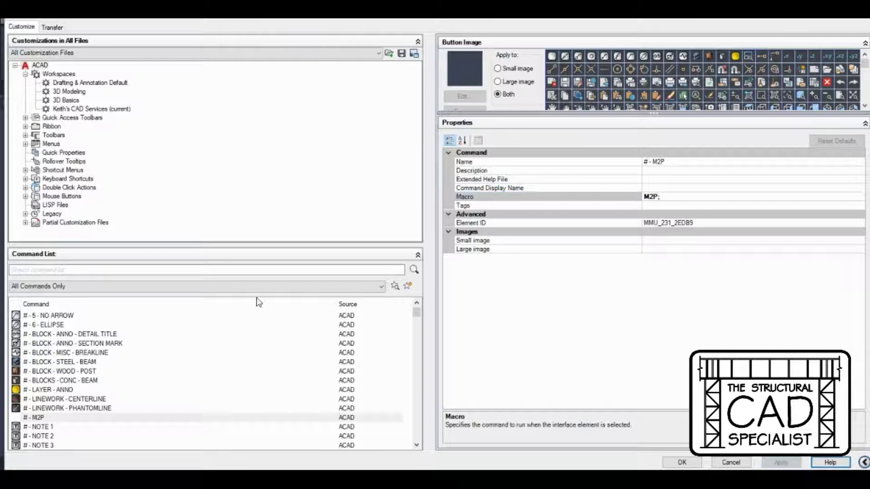
# Expand the Keyboard Shortcuts customizations and copy the "# - M2P" command from the command list
pyautogui.click(41, 417)
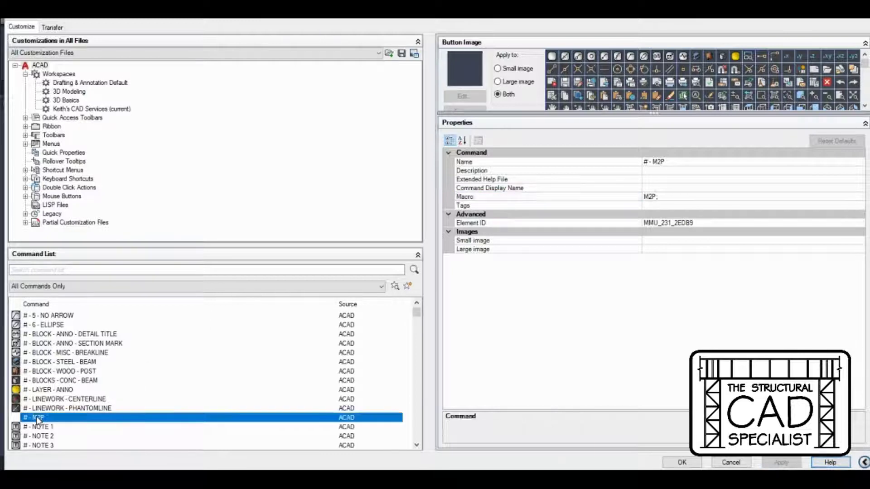
pyautogui.click(59, 171)
pyautogui.doubleClick(67, 181)
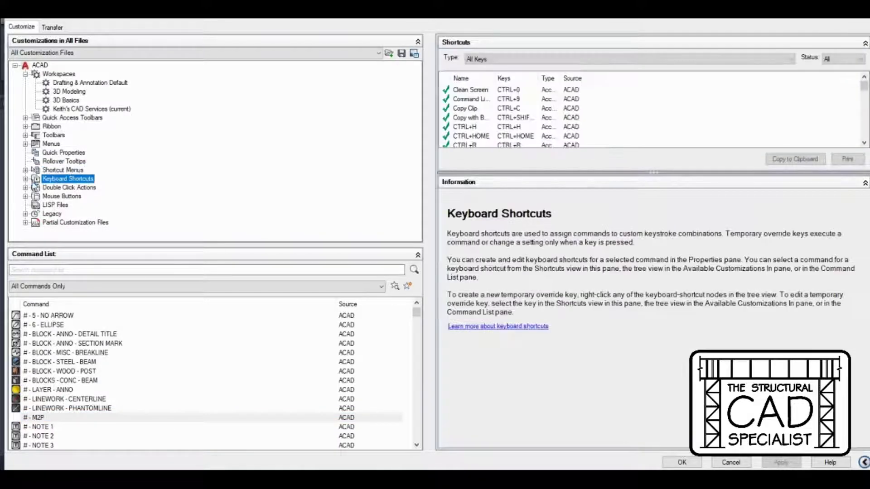
pyautogui.click(44, 417)
pyautogui.rightClick(44, 418)
pyautogui.click(75, 370)
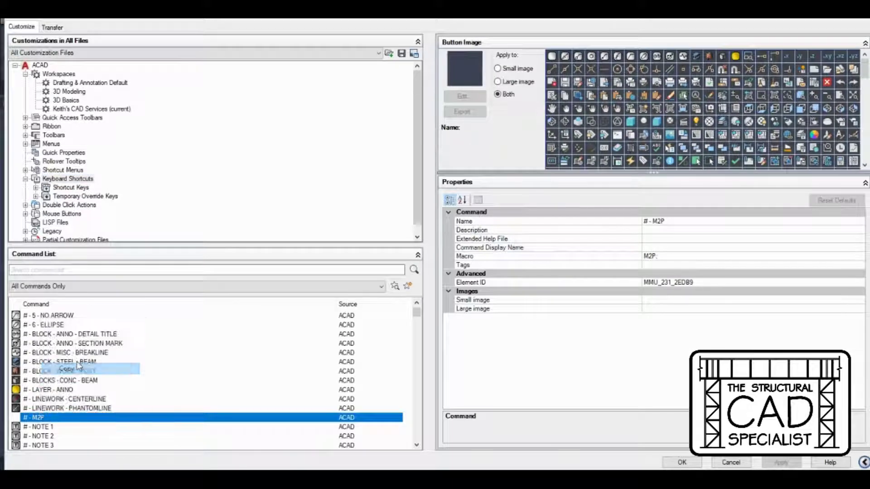
# Expand the Shortcut Keys group under Keyboard Shortcuts
pyautogui.click(64, 180)
pyautogui.rightClick(64, 181)
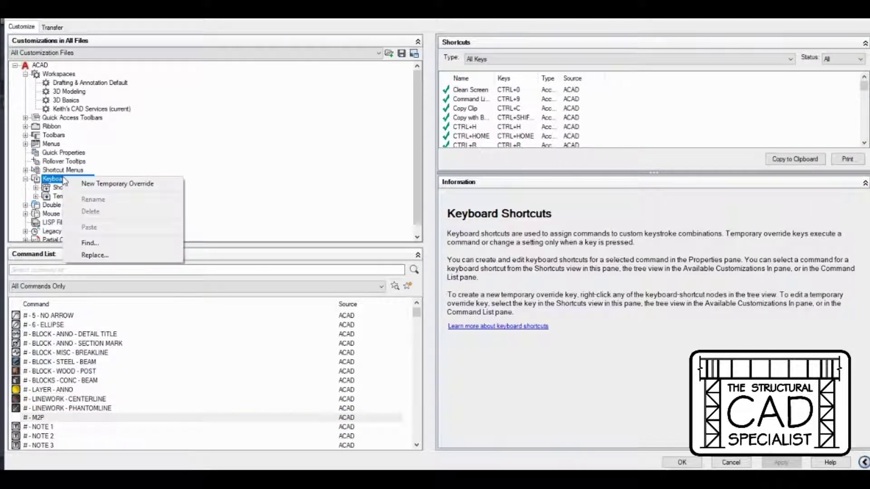
pyautogui.click(53, 187)
pyautogui.click(36, 188)
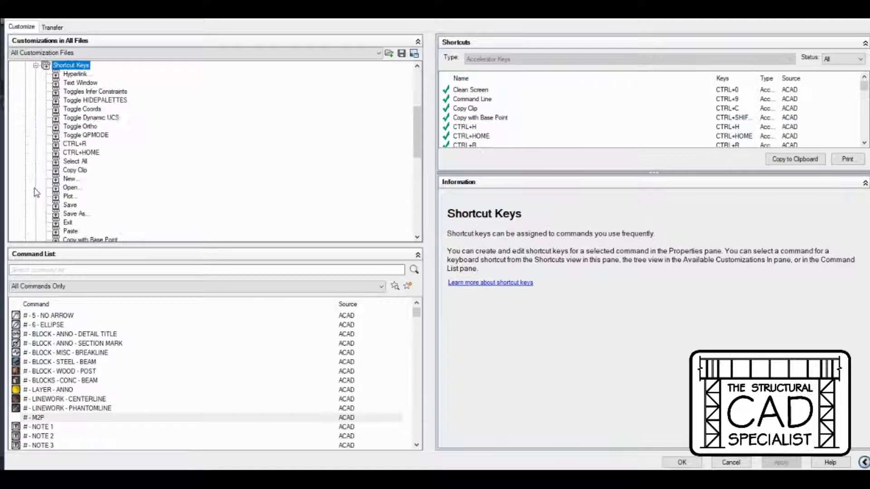
pyautogui.scroll(1, 93, 148)
pyautogui.rightClick(75, 92)
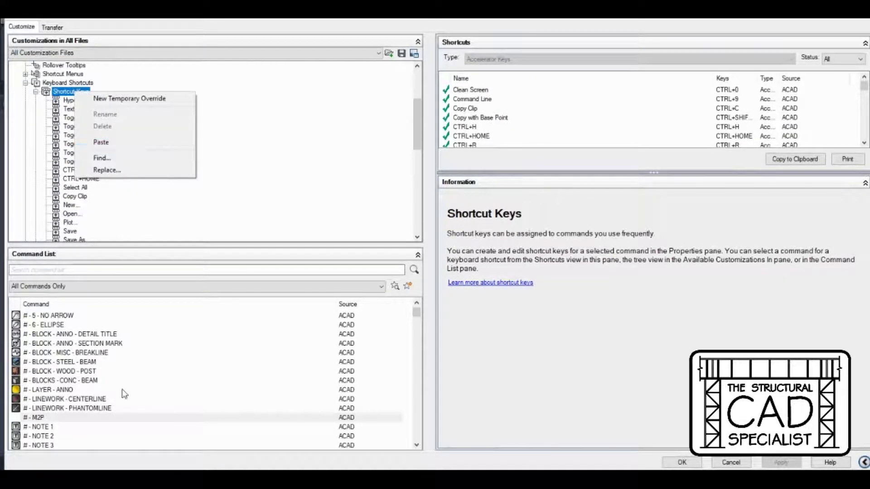
# Copy the "# - M2P" command from the command list and paste it into the Shortcut Keys group
pyautogui.click(42, 363)
pyautogui.click(46, 417)
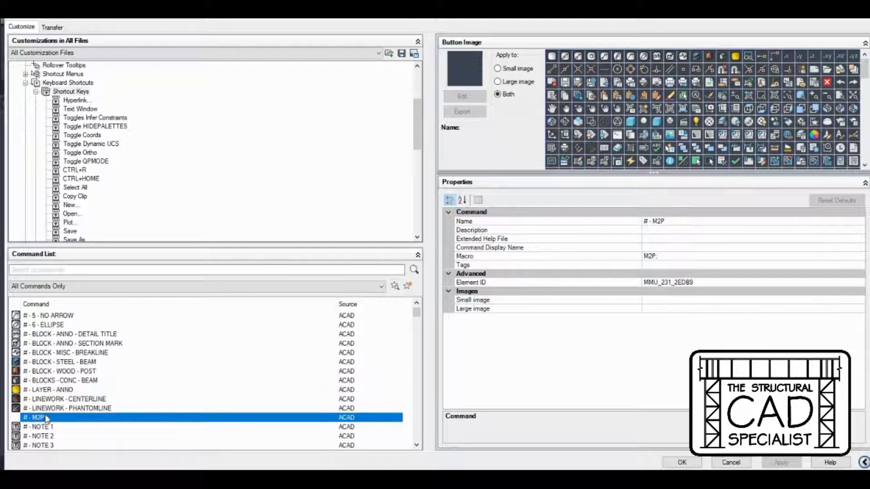
pyautogui.rightClick(44, 420)
pyautogui.click(68, 367)
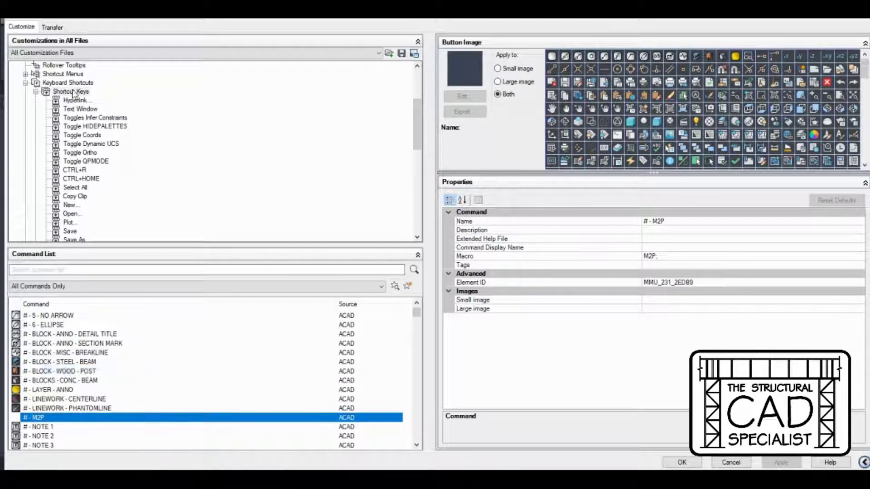
pyautogui.click(68, 93)
pyautogui.rightClick(71, 93)
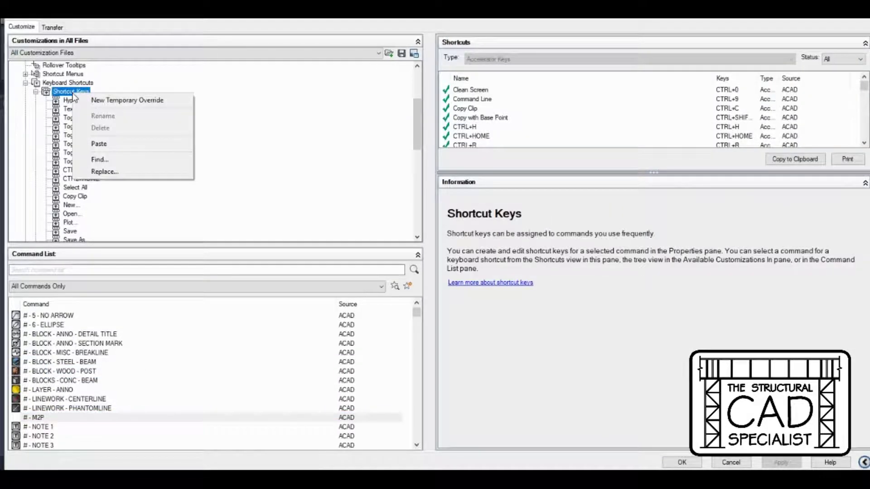
pyautogui.click(131, 144)
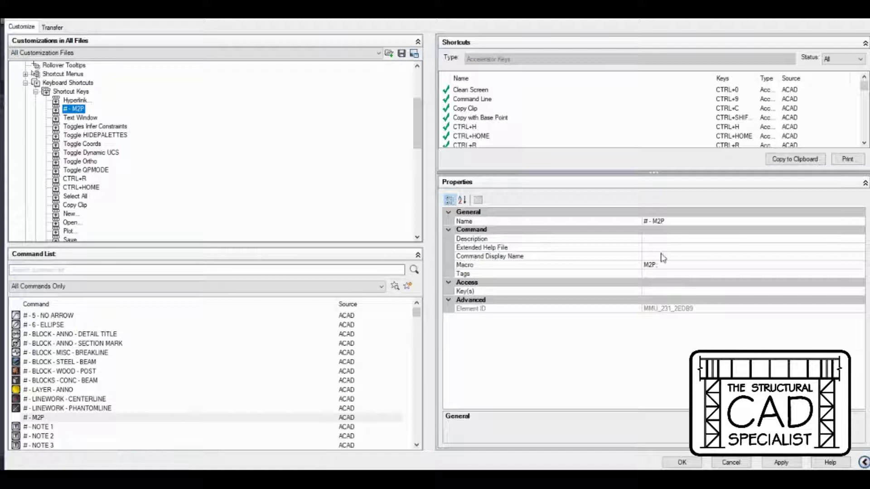
# Assign CTRL+M as the shortcut key of the "# - M2P" entry and apply the change
pyautogui.click(649, 291)
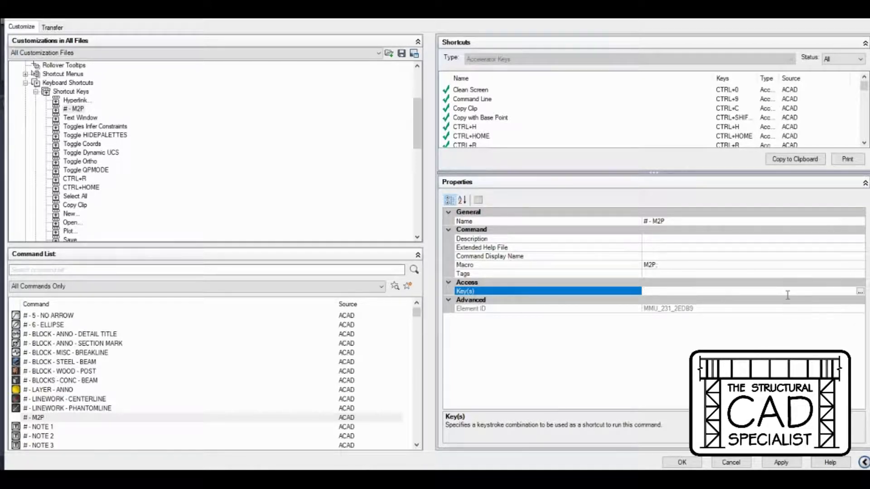
pyautogui.click(860, 292)
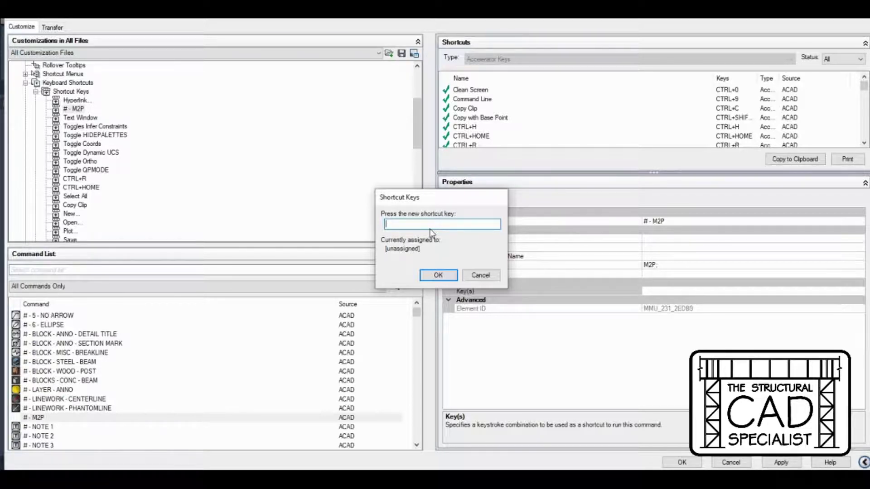
pyautogui.hotkey('ctrl', 'm')
pyautogui.click(439, 276)
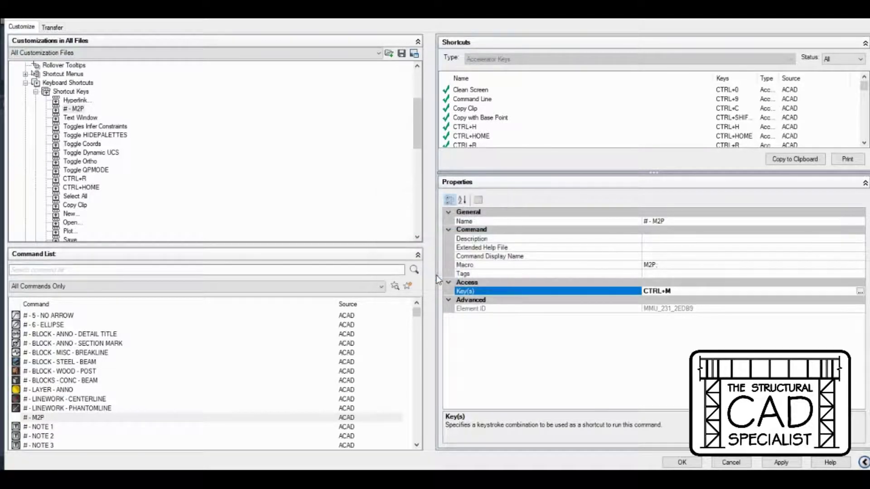
pyautogui.click(95, 118)
pyautogui.click(83, 109)
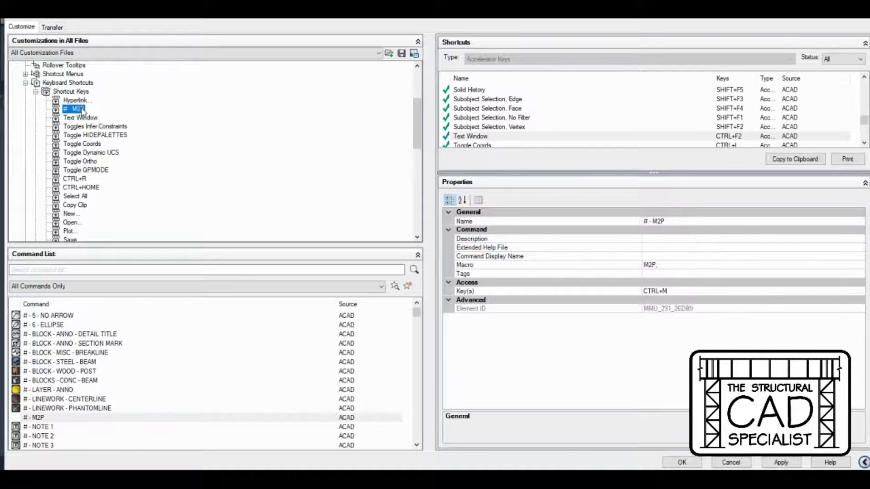
pyautogui.click(791, 463)
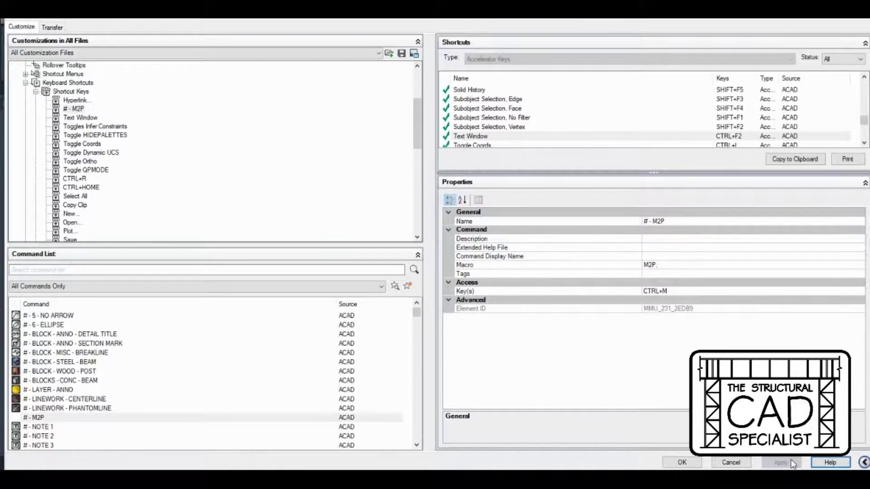
# Look through the Shortcut Keys entries and examine which key combination each one uses
pyautogui.click(76, 102)
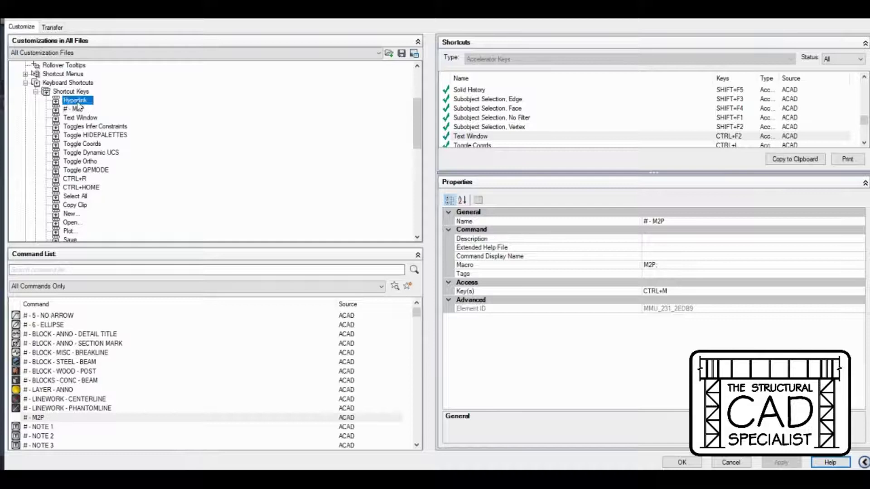
pyautogui.press('Down')
pyautogui.press('Down')
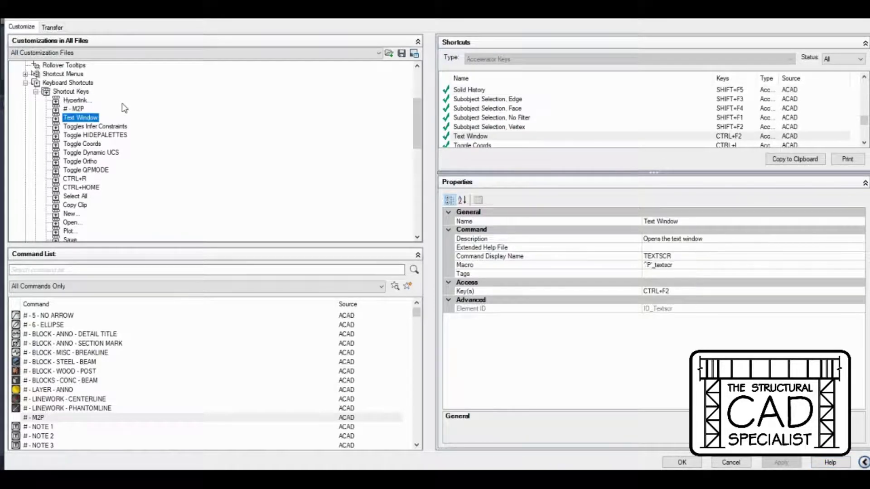
pyautogui.press('Up')
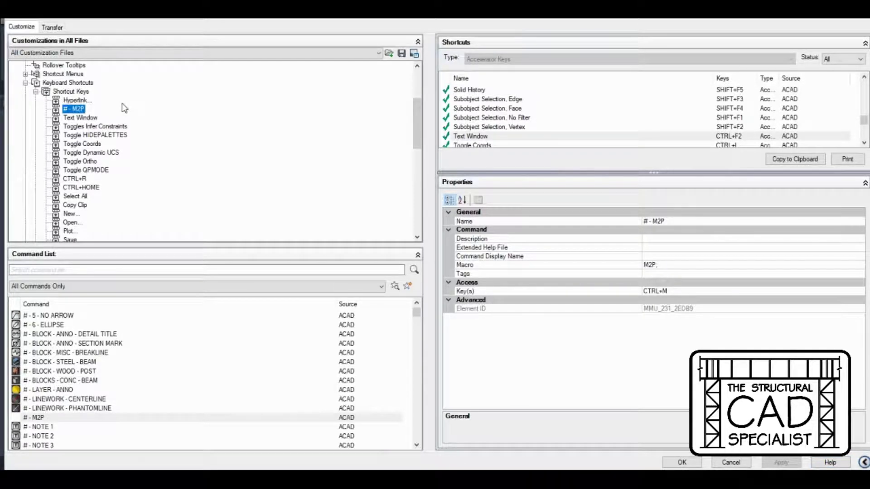
pyautogui.press('Down')
pyautogui.press('Down')
pyautogui.press('Down')
pyautogui.press('Down')
pyautogui.press('Down')
pyautogui.press('Down')
pyautogui.press('Down')
pyautogui.press('Down')
pyautogui.press('Down')
pyautogui.press('Down')
pyautogui.press('Down')
pyautogui.press('Down')
pyautogui.press('Down')
pyautogui.press('Down')
pyautogui.press('Down')
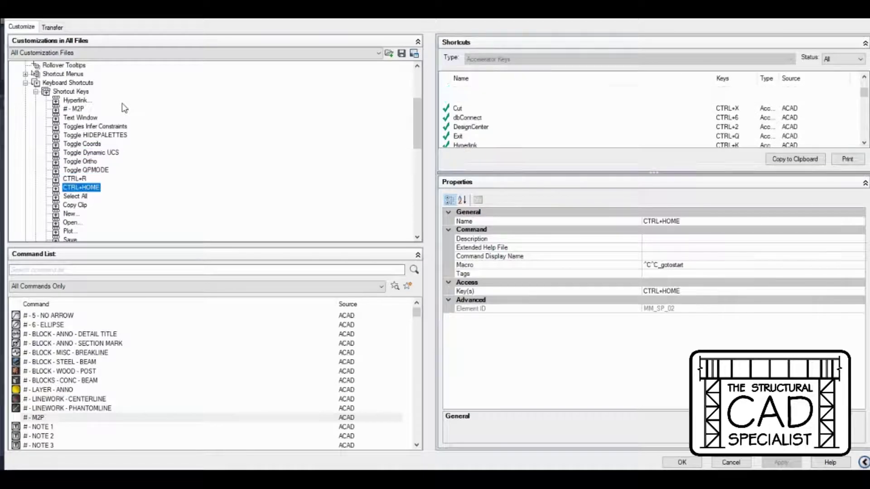
pyautogui.press('Down')
pyautogui.press('Down')
pyautogui.press('Down')
pyautogui.press('Down')
pyautogui.press('Down')
pyautogui.press('Down')
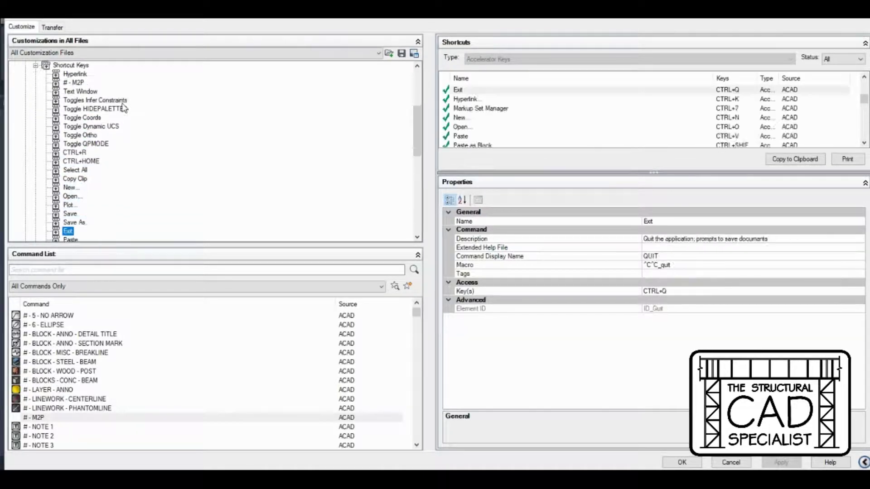
pyautogui.press('Down')
pyautogui.press('Down')
pyautogui.press('Down')
pyautogui.press('Down')
pyautogui.press('Down')
pyautogui.press('Down')
pyautogui.press('Down')
pyautogui.press('Down')
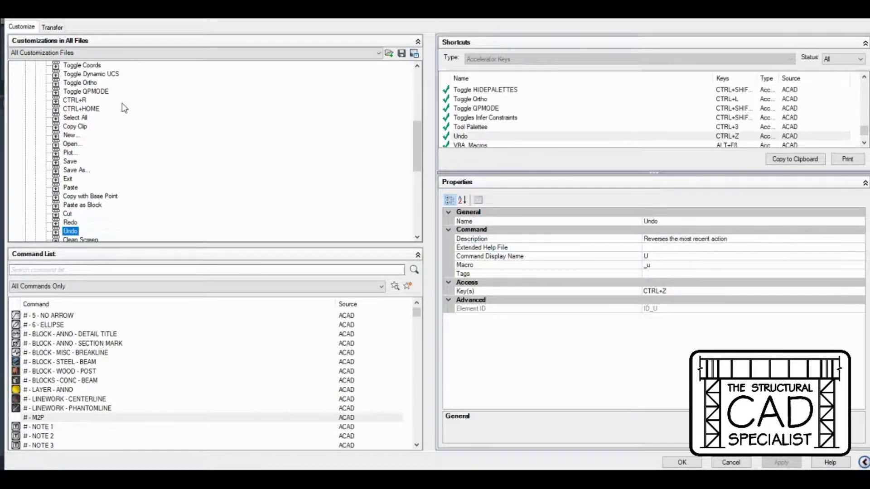
pyautogui.press('Down')
pyautogui.press('Down')
pyautogui.press('Down')
pyautogui.press('Down')
pyautogui.press('Down')
pyautogui.press('Down')
pyautogui.press('Down')
pyautogui.press('Down')
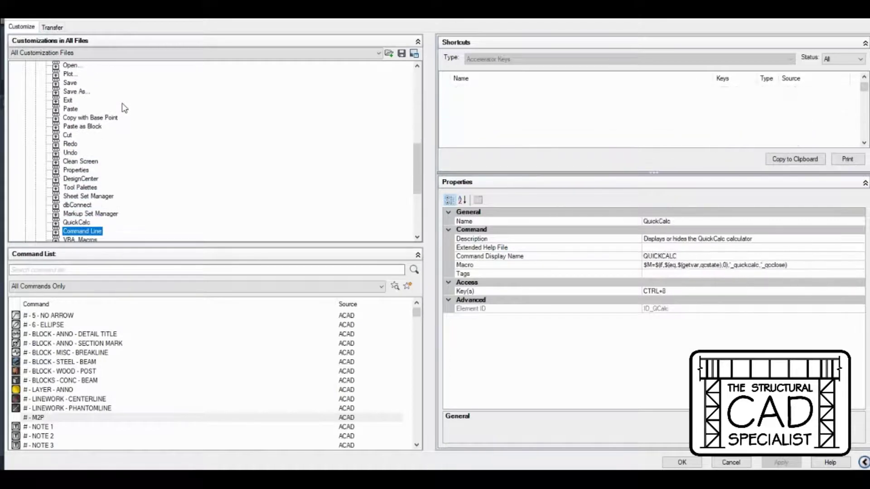
pyautogui.press('Down')
pyautogui.press('Down')
pyautogui.press('Down')
pyautogui.press('Down')
pyautogui.press('Down')
pyautogui.press('Down')
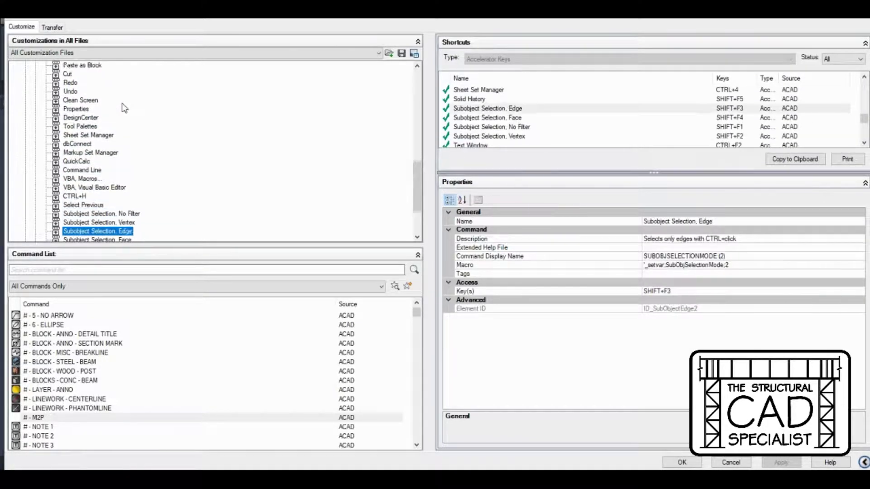
pyautogui.press('Up')
pyautogui.press('Up')
pyautogui.press('Up')
pyautogui.press('Up')
pyautogui.press('Up')
pyautogui.press('Up')
pyautogui.press('Up')
pyautogui.press('Up')
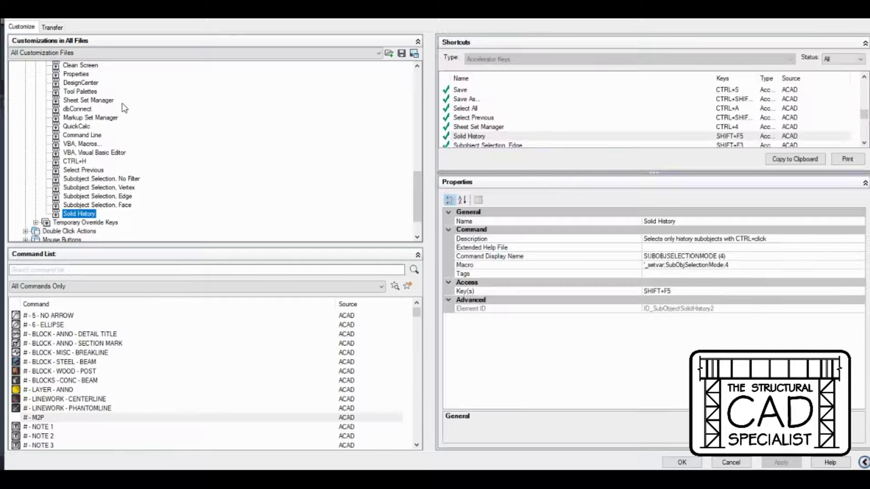
pyautogui.press('Up')
pyautogui.press('Up')
pyautogui.press('Up')
pyautogui.press('Up')
pyautogui.press('Up')
pyautogui.press('Up')
pyautogui.press('Up')
pyautogui.press('Up')
pyautogui.press('Up')
pyautogui.press('Up')
pyautogui.press('Up')
pyautogui.press('Up')
pyautogui.press('Up')
pyautogui.press('Up')
pyautogui.press('Up')
pyautogui.press('Up')
pyautogui.press('Up')
pyautogui.press('Up')
pyautogui.press('Up')
pyautogui.press('Up')
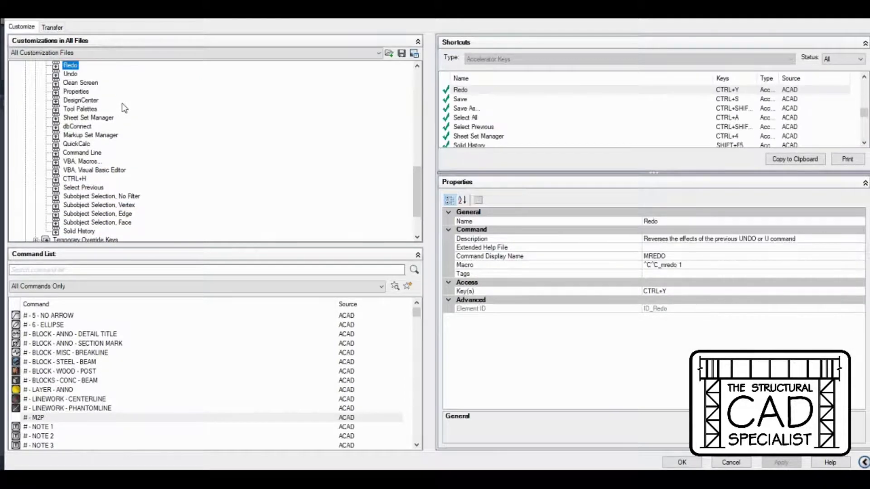
pyautogui.press('Up')
pyautogui.press('Up')
pyautogui.press('Up')
pyautogui.press('Up')
pyautogui.press('Up')
pyautogui.press('Up')
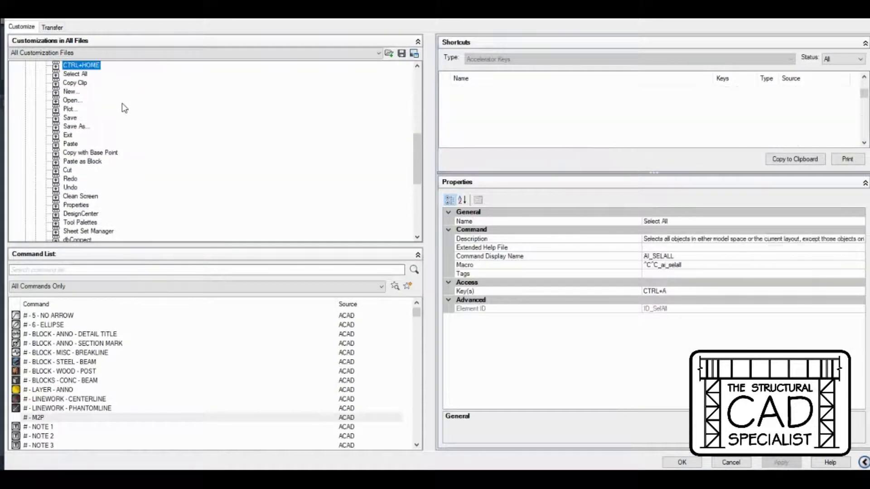
pyautogui.scroll(2, 161, 127)
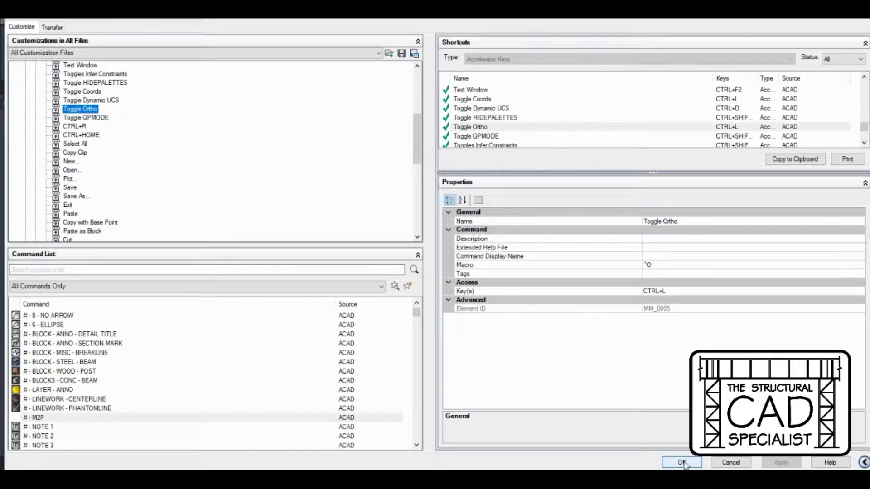
# Accept the customizations and close the CUI editor to return to the drawing with the rectangle
pyautogui.click(682, 463)
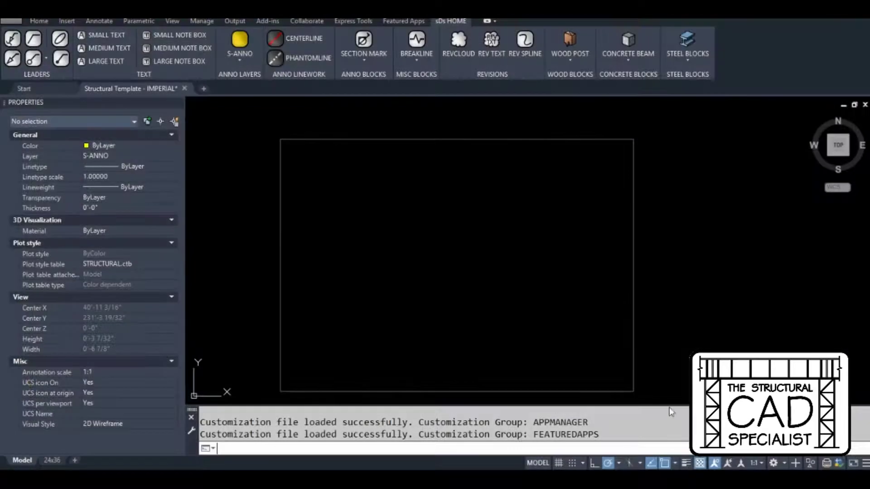
pyautogui.scroll(-2, 502, 257)
pyautogui.scroll(2, 468, 276)
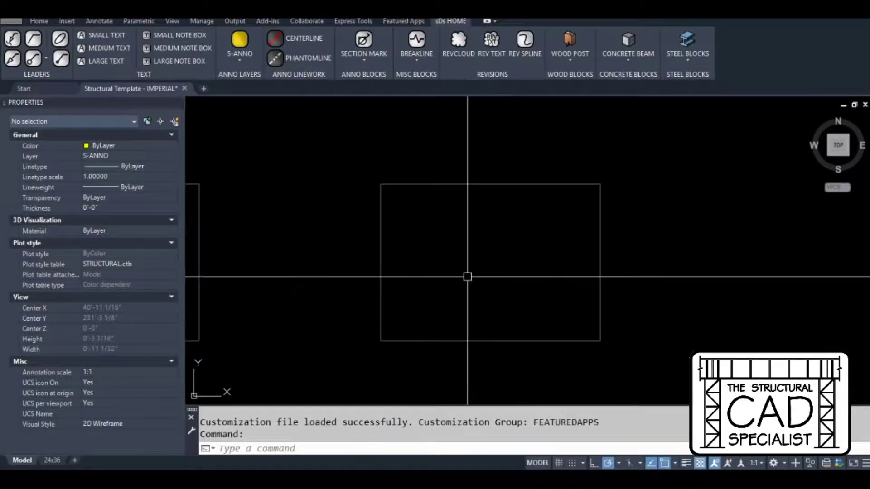
# Draw a line from the M2P midpoint between the rectangle's lower-left and upper-right corners to its lower-right corner
pyautogui.write('l')
pyautogui.press('Return')
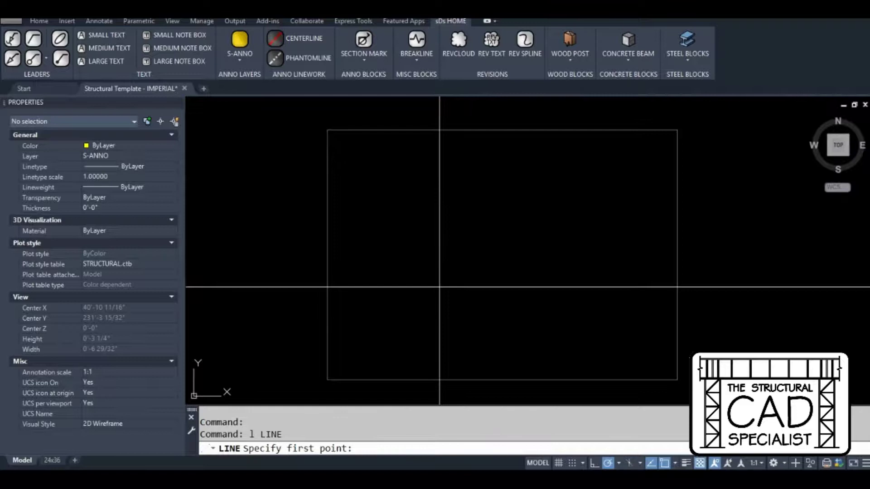
pyautogui.write('M2P')
pyautogui.press('Return')
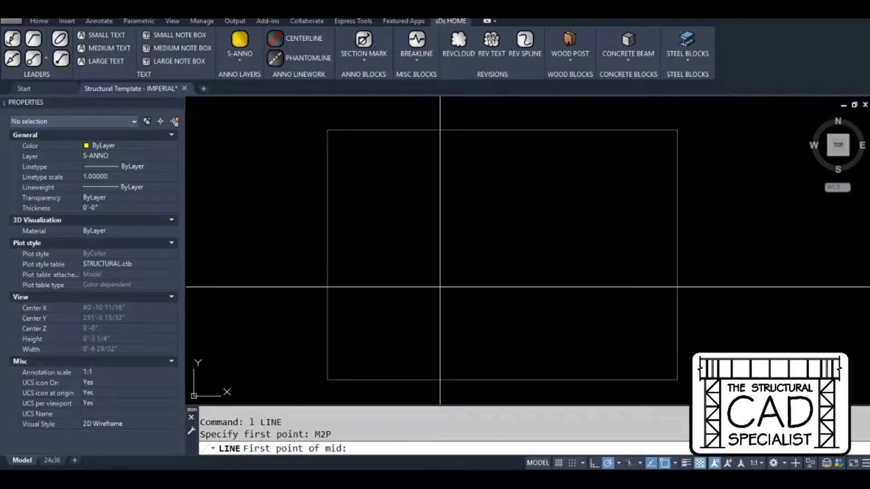
pyautogui.click(327, 380)
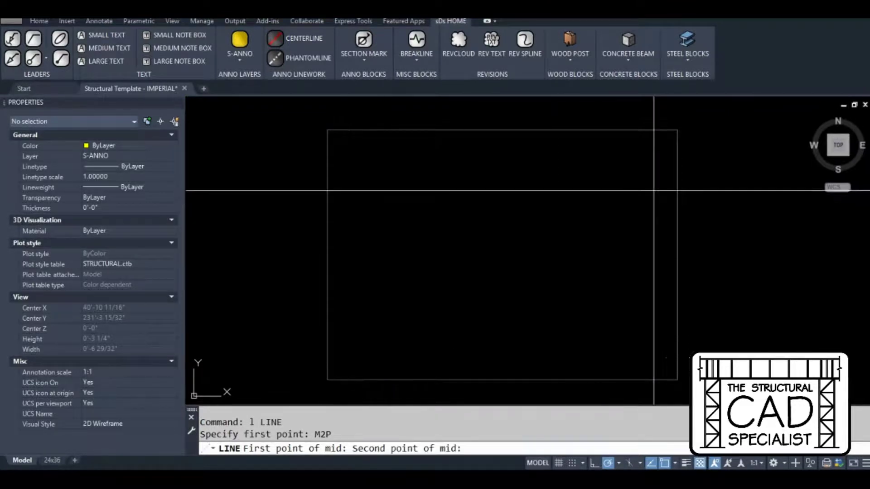
pyautogui.click(677, 130)
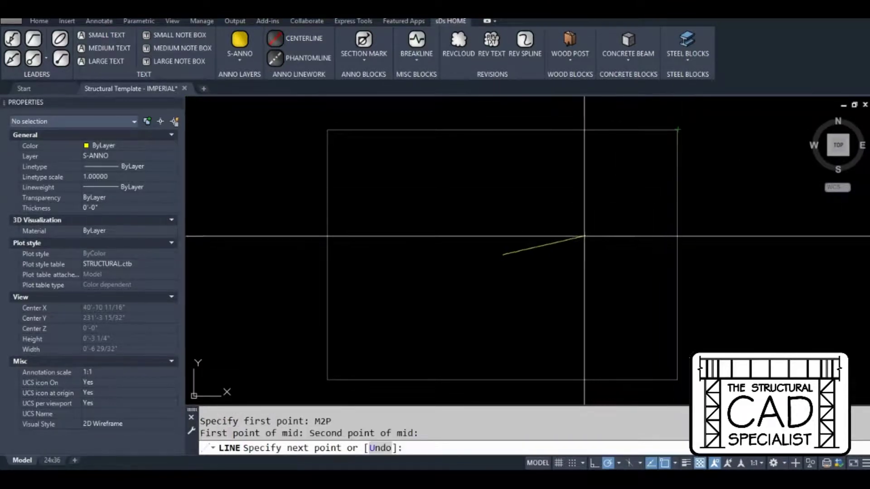
pyautogui.click(678, 380)
pyautogui.press('Return')
# Draw a line from the rectangle's lower-left corner to the M2P midpoint between its lower-left and upper-right corners
pyautogui.press('Return')
pyautogui.click(327, 380)
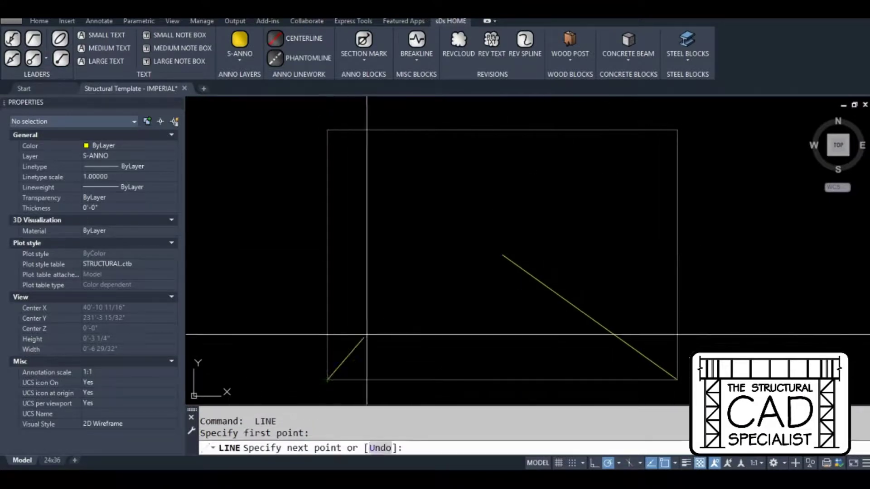
pyautogui.write('m2p')
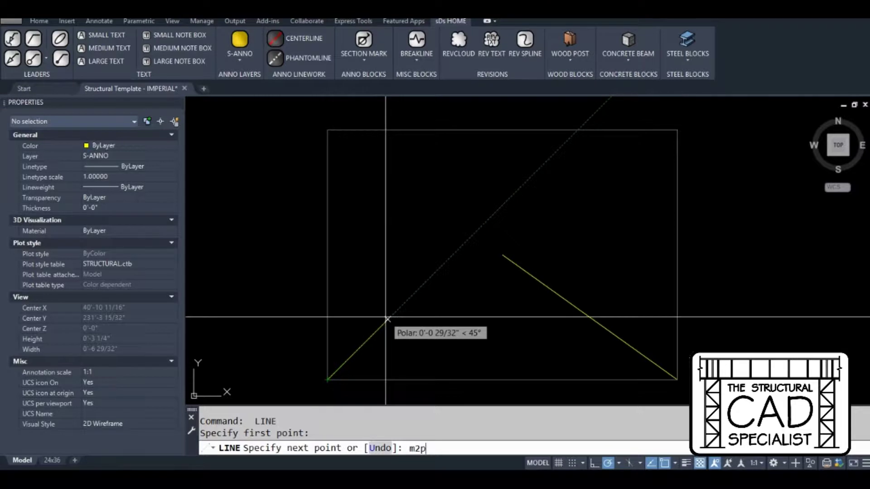
pyautogui.press('Return')
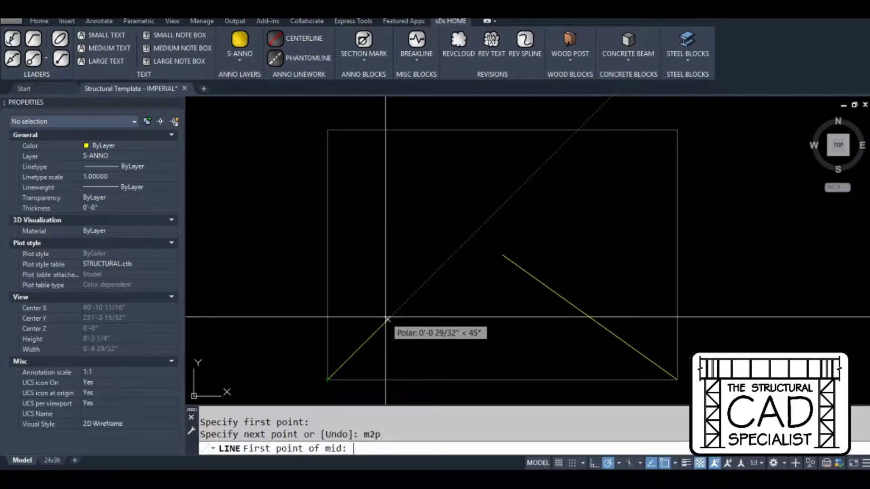
pyautogui.click(327, 380)
pyautogui.click(677, 130)
pyautogui.press('Return')
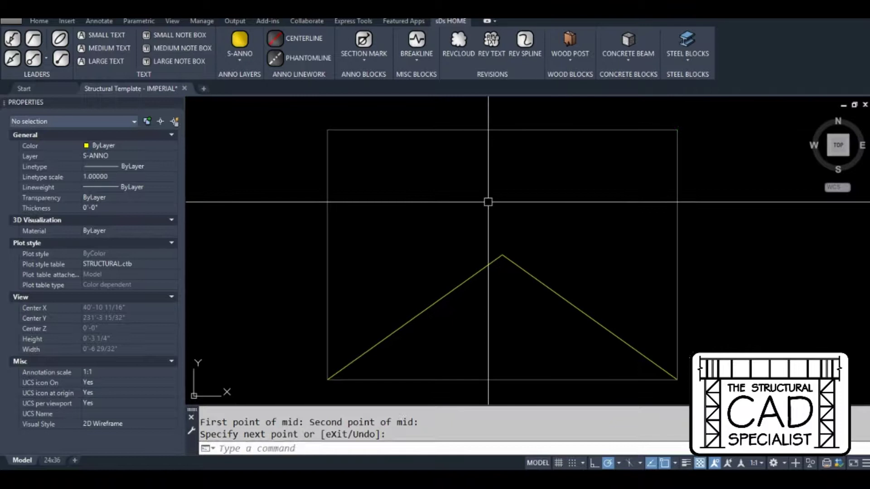
# Draw a line from the rectangle's upper-left corner to the M2P midpoint between its upper-left and lower-right corners
pyautogui.write('l')
pyautogui.press('Return')
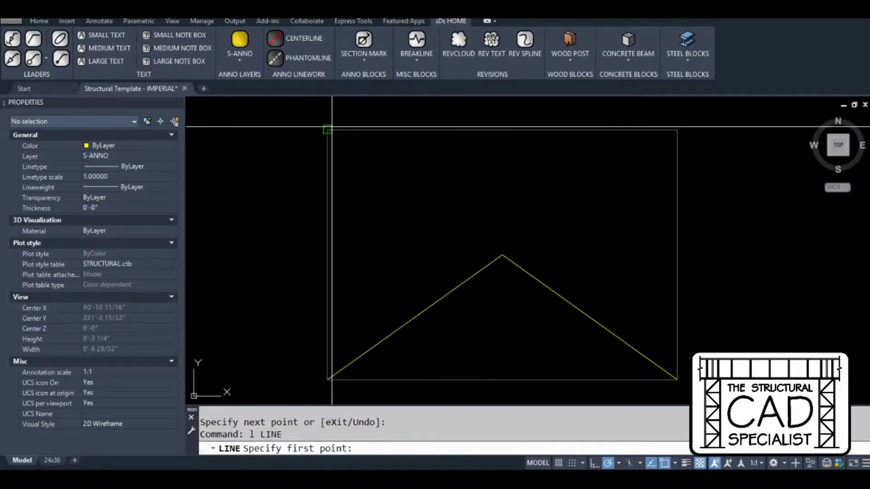
pyautogui.click(327, 130)
pyautogui.write('m2p')
pyautogui.press('Return')
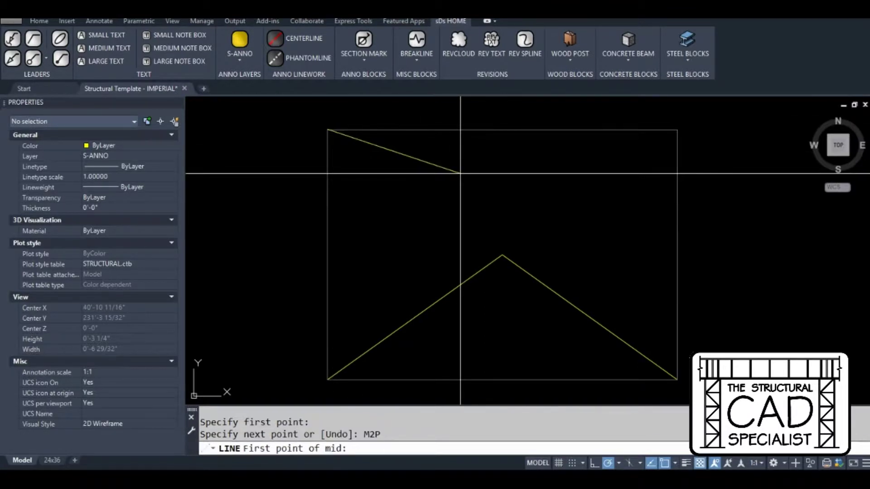
pyautogui.click(328, 130)
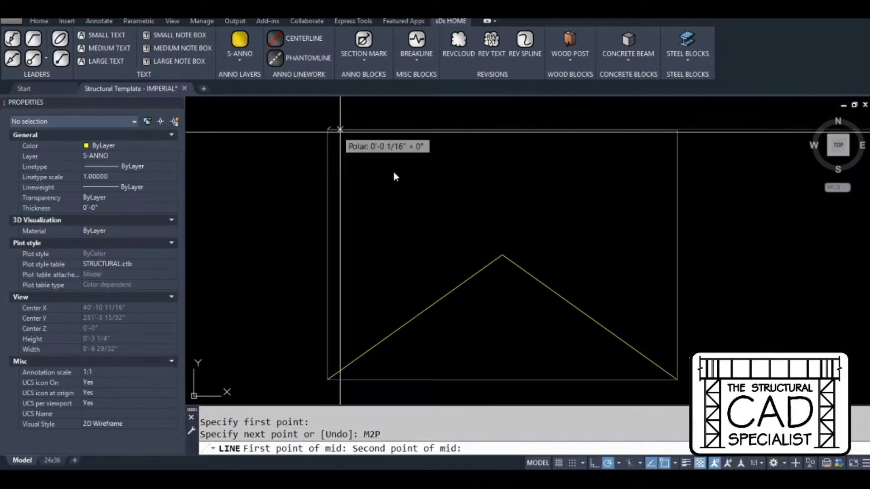
pyautogui.click(678, 379)
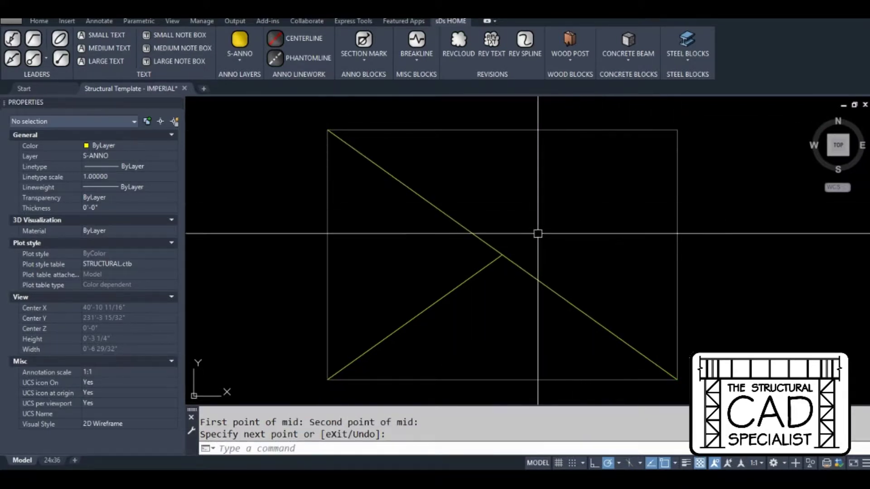
pyautogui.moveTo(537, 233)
pyautogui.mouseDown(button='middle')
pyautogui.moveTo(557, 214)
pyautogui.moveTo(545, 222)
pyautogui.mouseUp(button='middle')
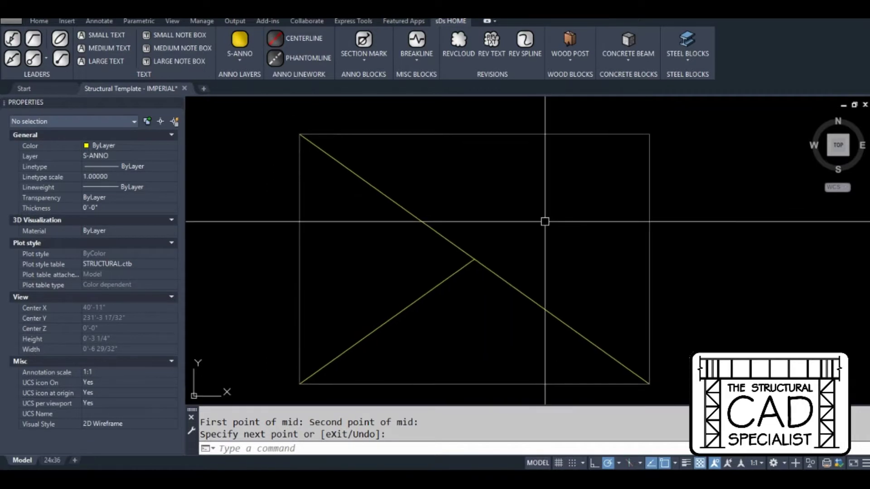